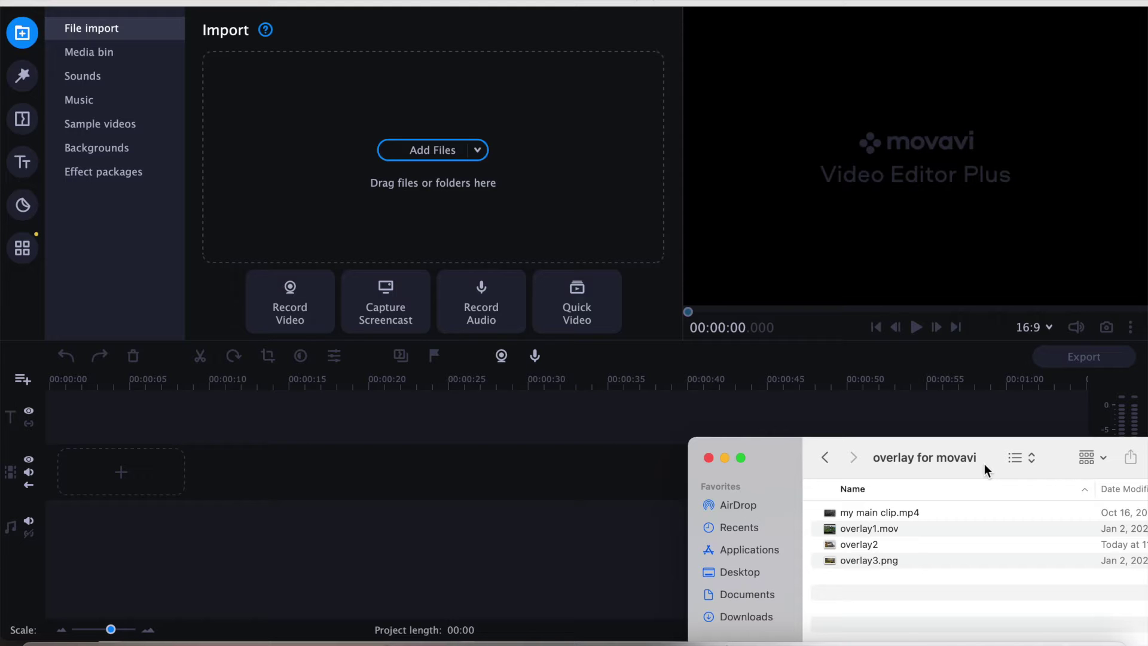
# Import the main clip and three overlay files from the 'overlay for movavi' folder into Movavi's media bin.
pyautogui.moveTo(984, 464); pyautogui.dragTo(859, 208)
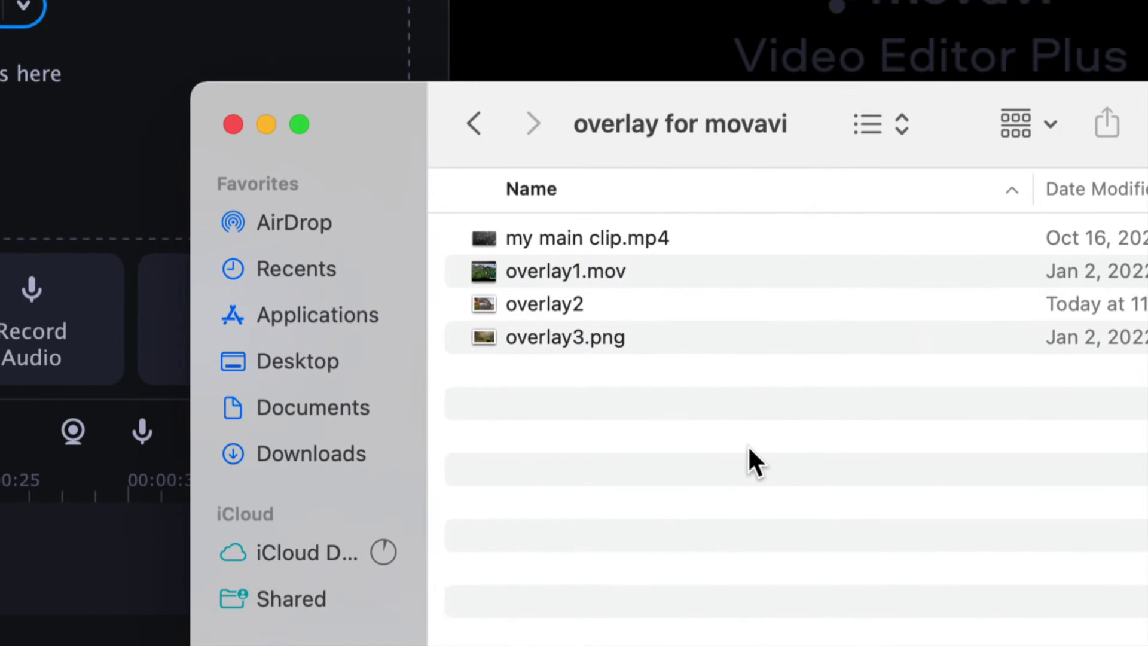
pyautogui.moveTo(749, 455); pyautogui.dragTo(720, 239)
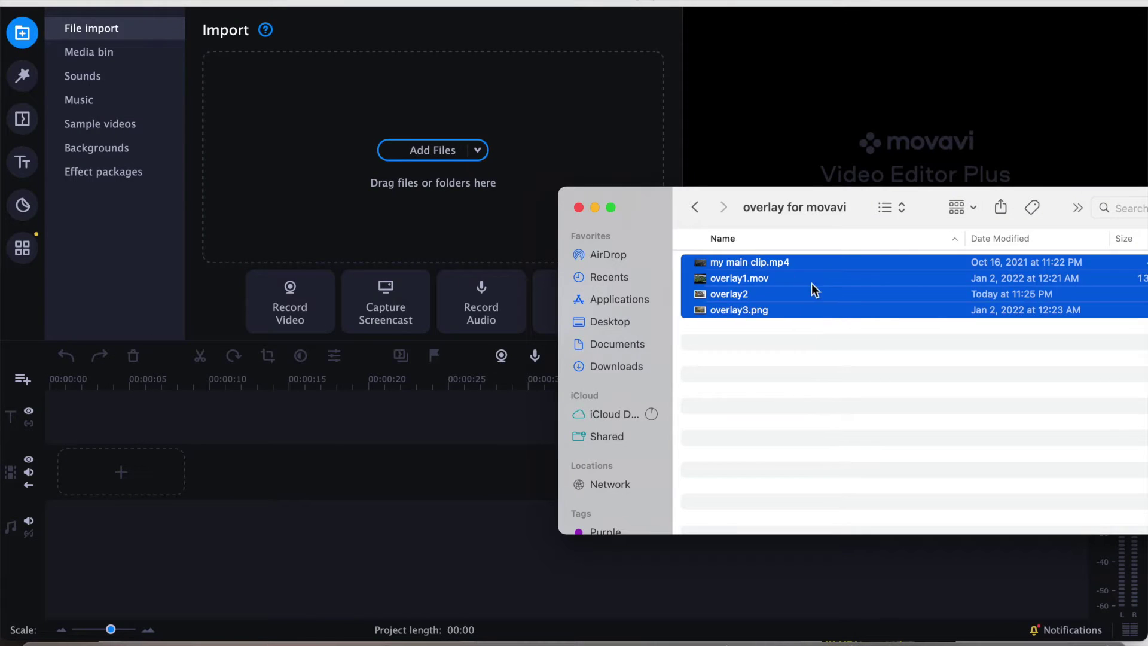
pyautogui.moveTo(812, 283); pyautogui.dragTo(310, 116)
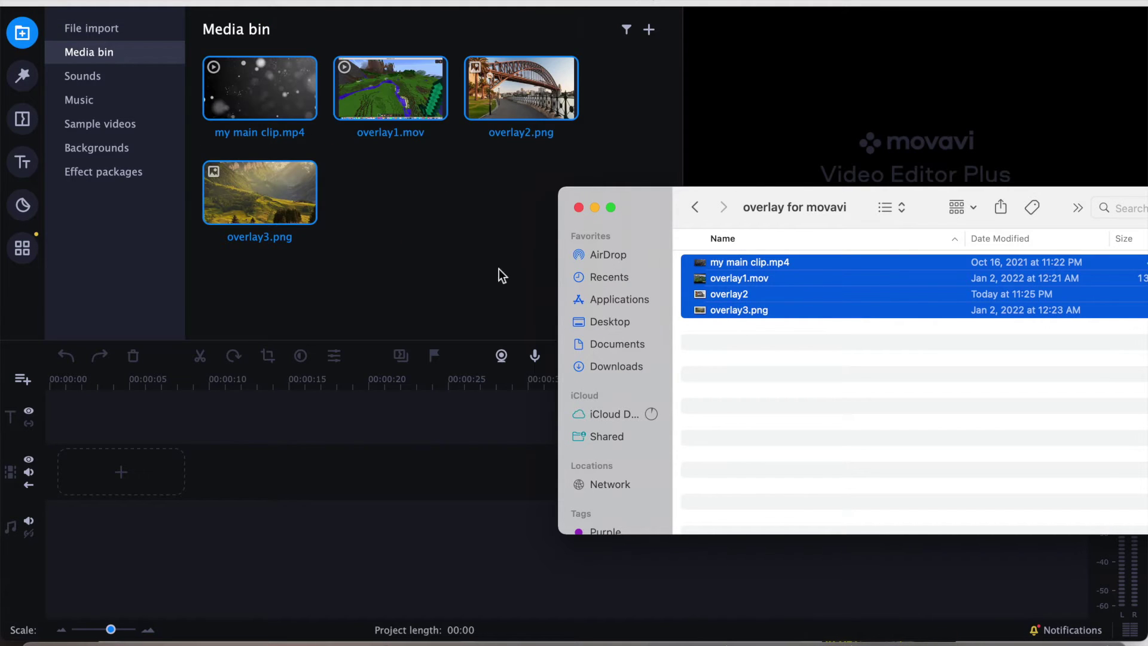
pyautogui.click(453, 252)
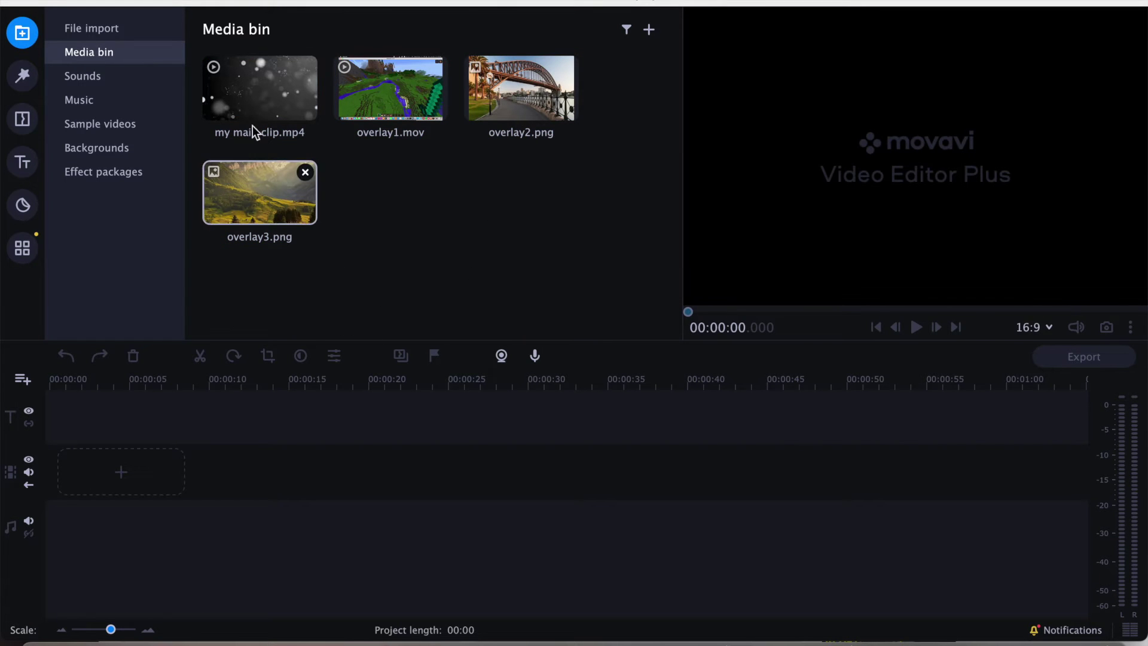
pyautogui.moveTo(260, 88)
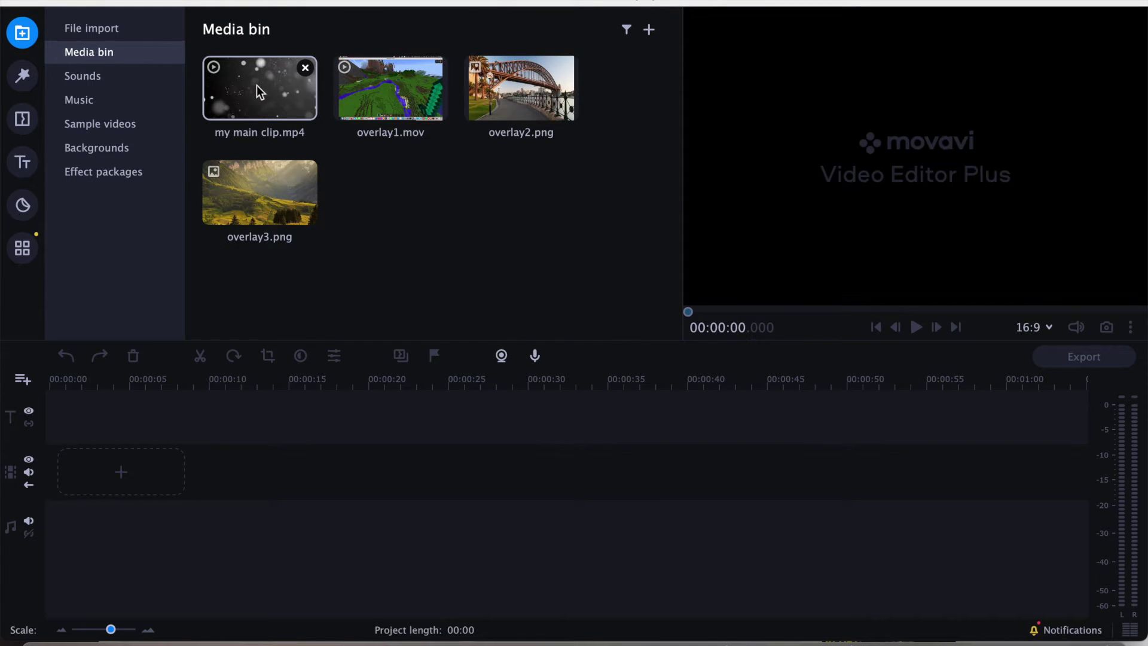
# Put my main clip.mp4 on the timeline and add an empty video track above it.
pyautogui.moveTo(260, 99)
pyautogui.mouseDown()
pyautogui.moveTo(99, 451)
pyautogui.moveTo(73, 457)
pyautogui.mouseUp()
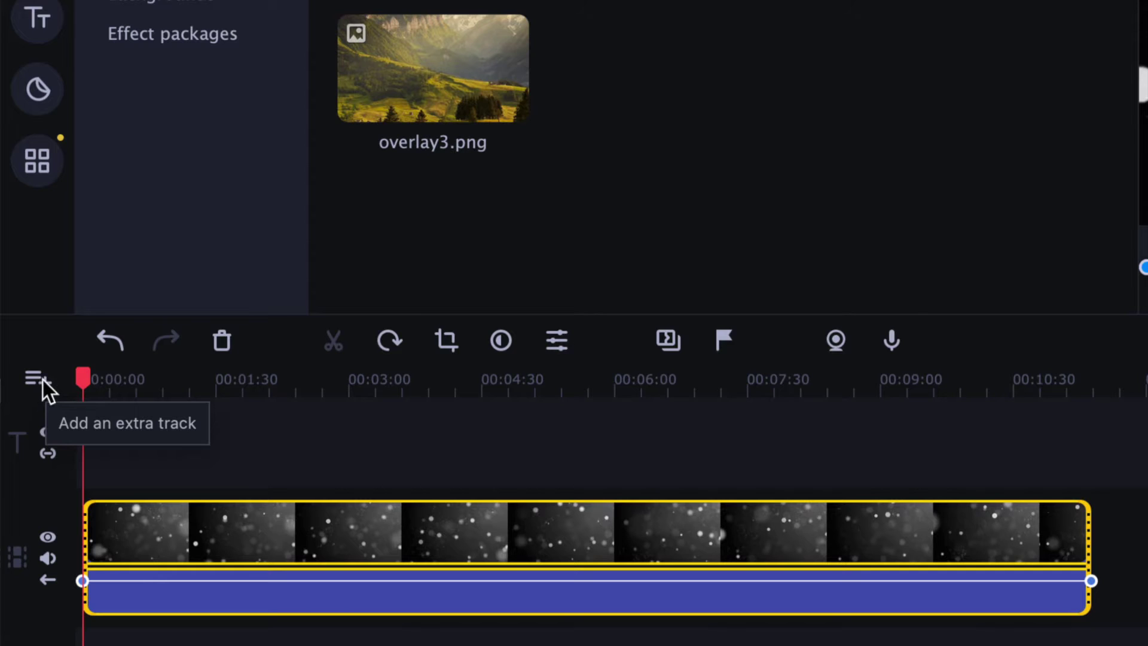
pyautogui.click(36, 375)
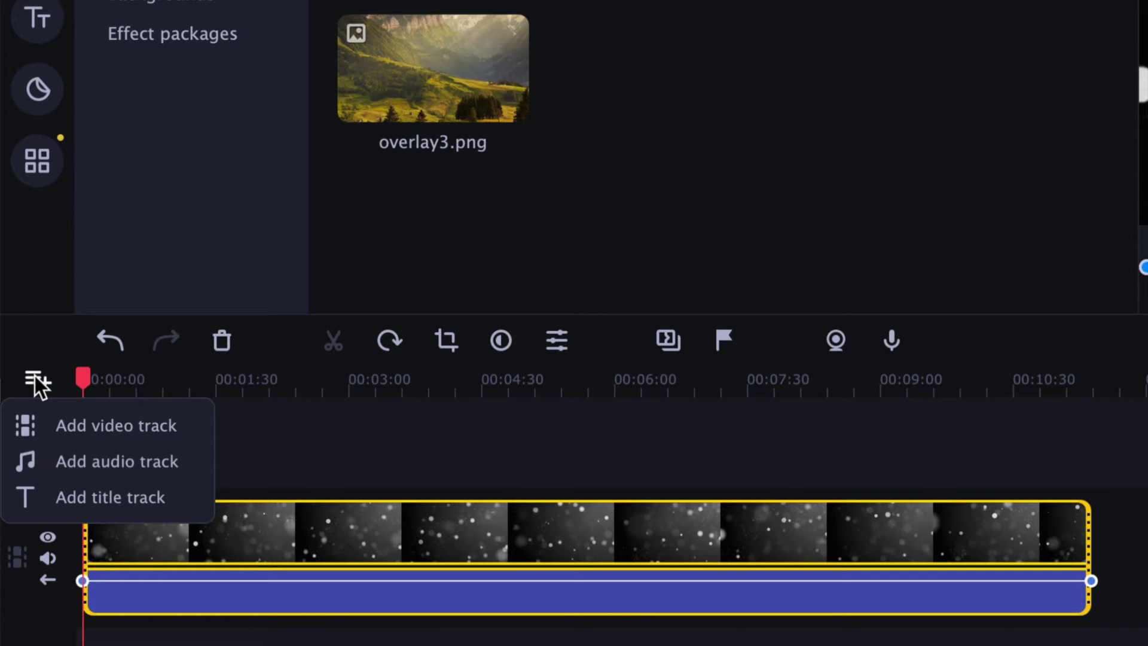
pyautogui.click(120, 424)
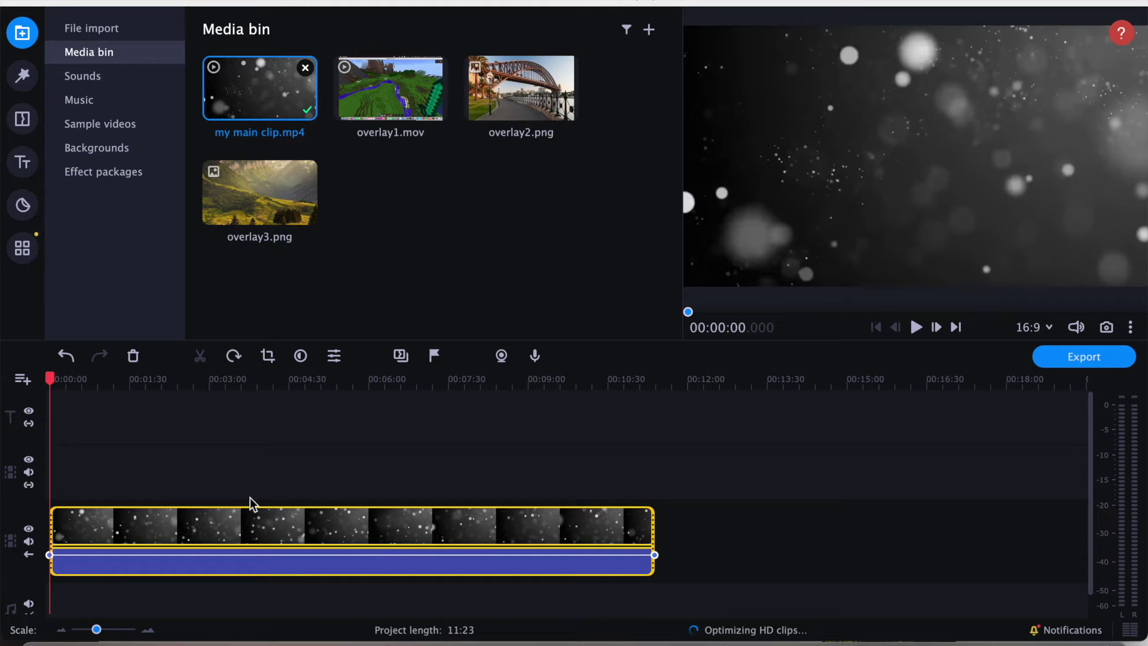
pyautogui.click(390, 91)
# Place overlay1.mov on the upper track, starting at about 00:00:13.
pyautogui.moveTo(387, 85); pyautogui.dragTo(77, 462)
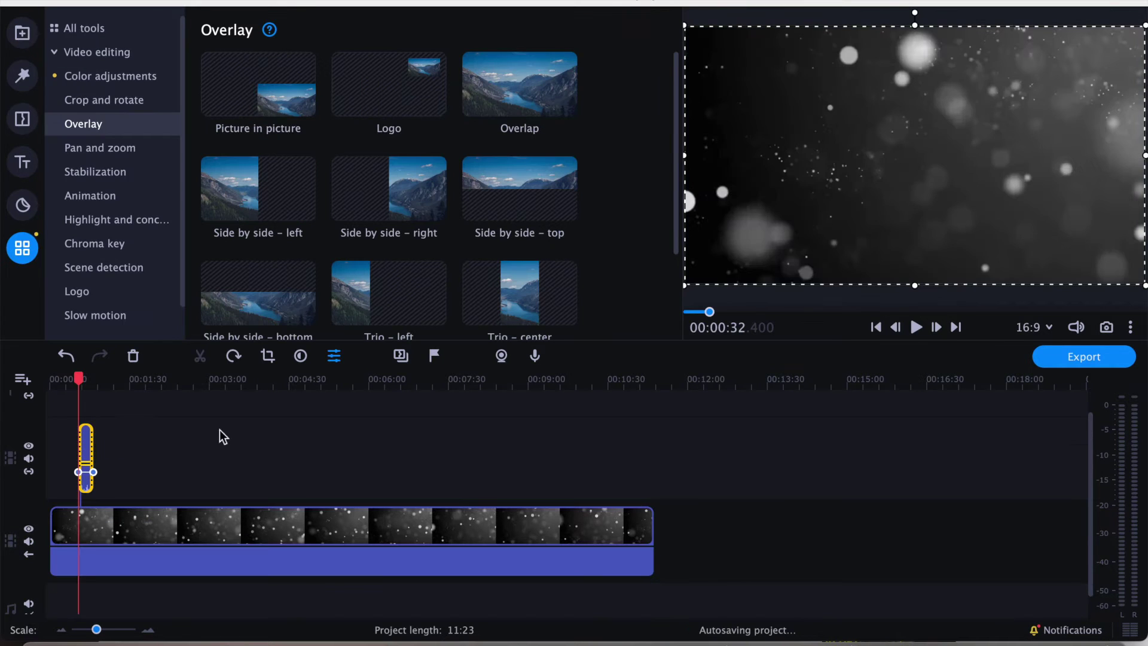
pyautogui.scroll(-2, 202, 439)
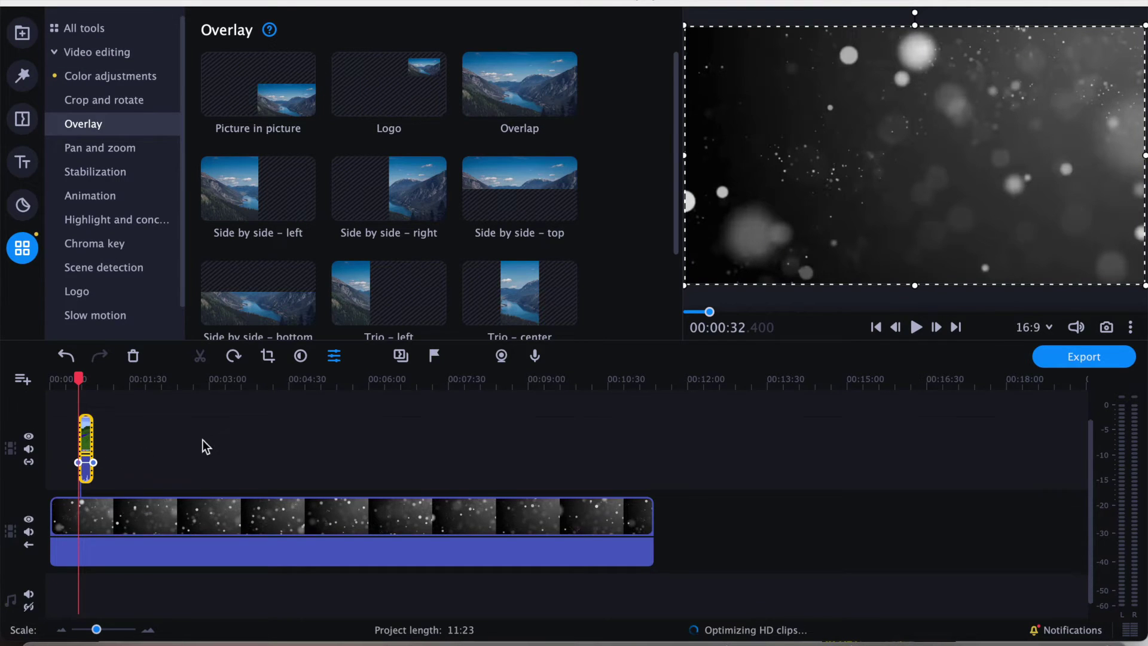
pyautogui.click(87, 424)
pyautogui.click(94, 428)
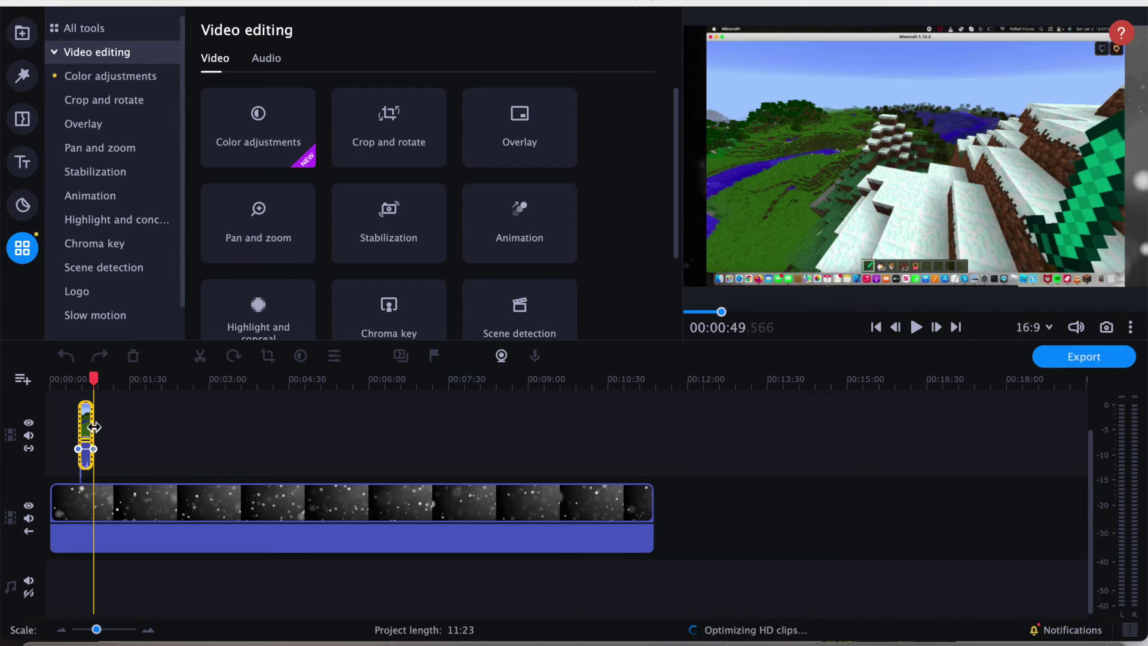
pyautogui.click(80, 426)
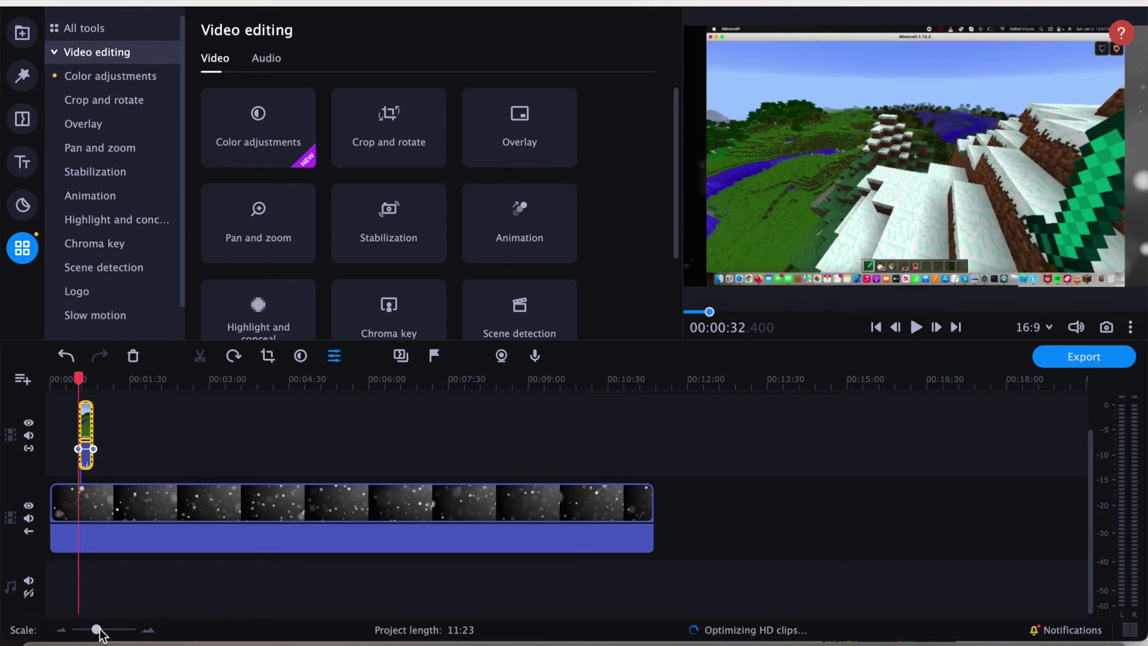
pyautogui.moveTo(96, 632); pyautogui.dragTo(104, 629)
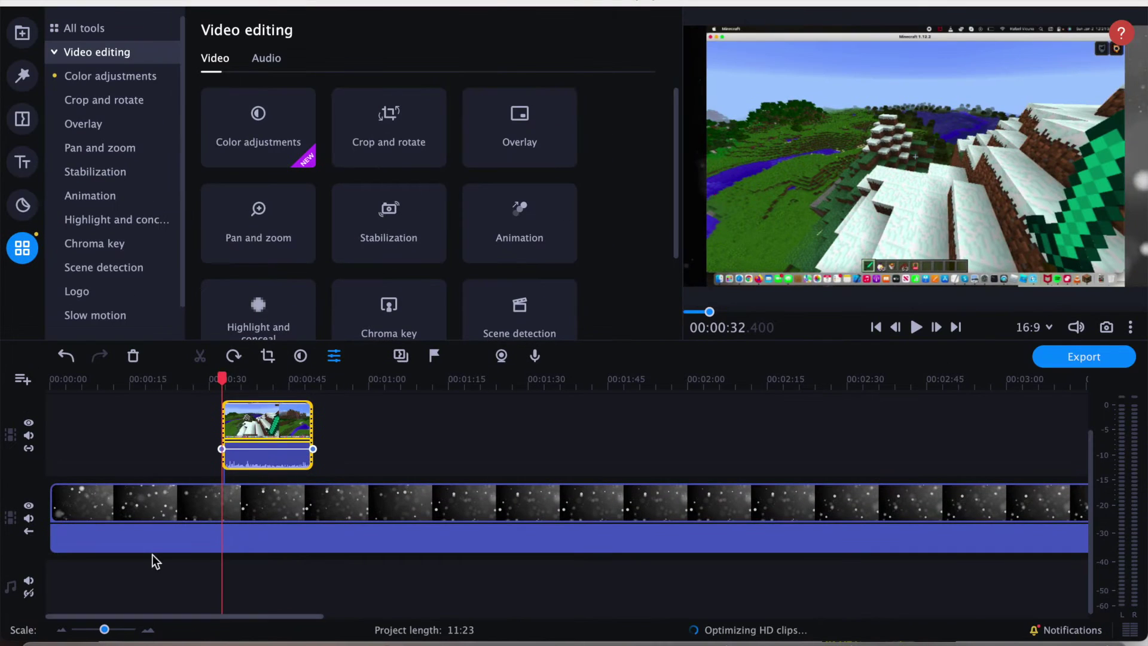
pyautogui.moveTo(274, 426); pyautogui.dragTo(173, 425)
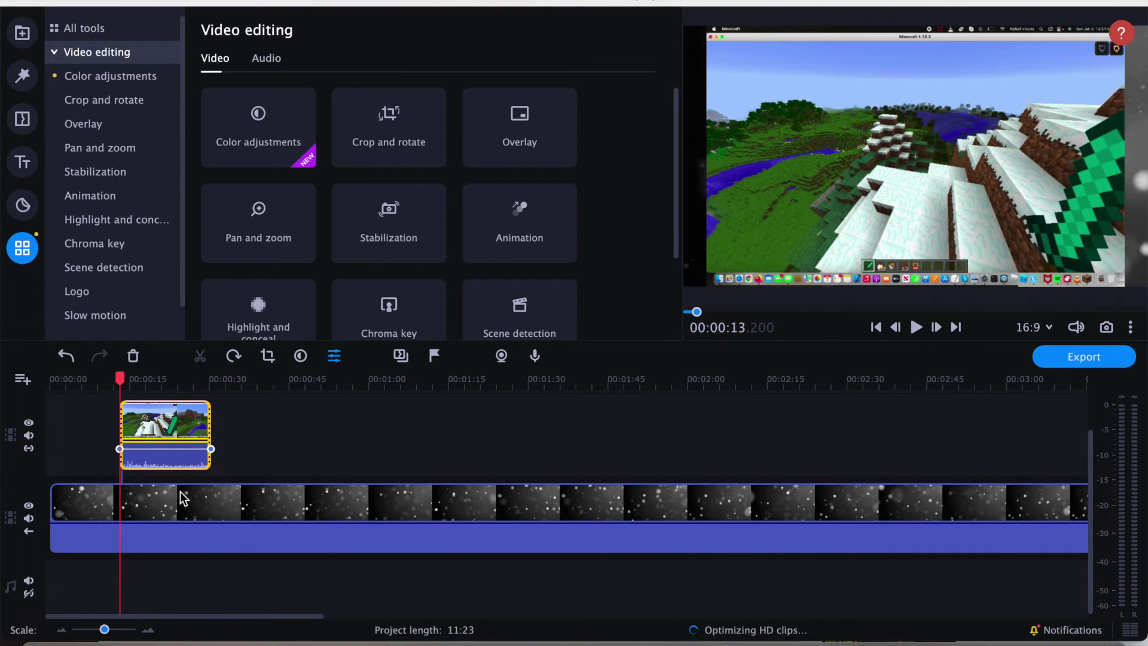
pyautogui.click(156, 432)
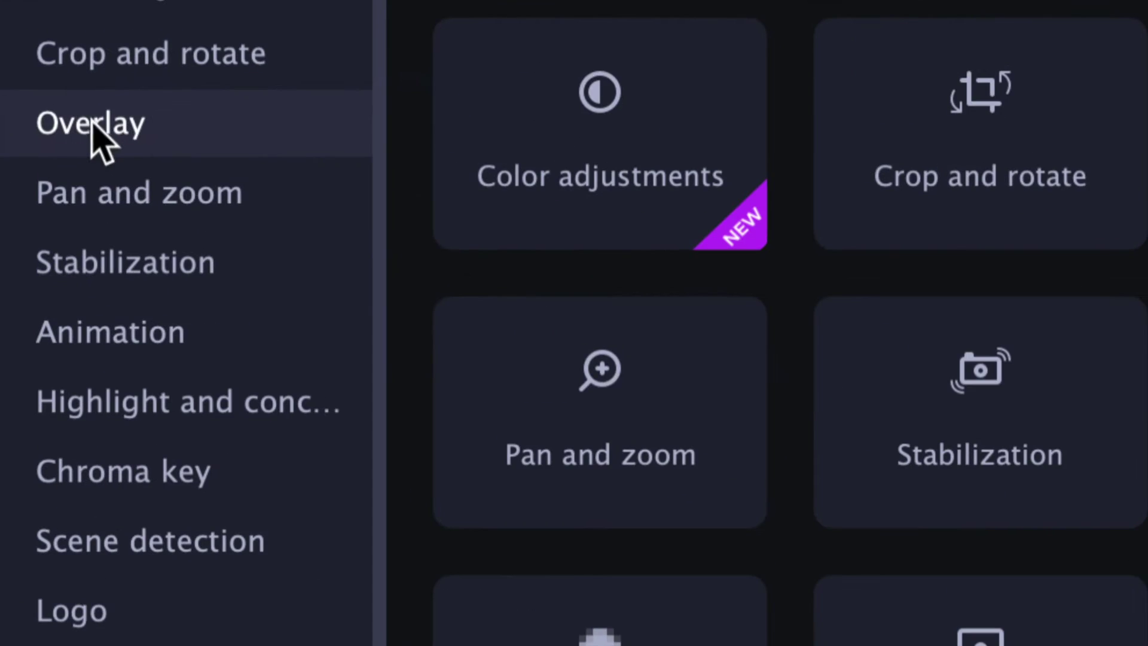
# Make the Minecraft clip a picture-in-picture inset near the frame's top centre.
pyautogui.click(94, 124)
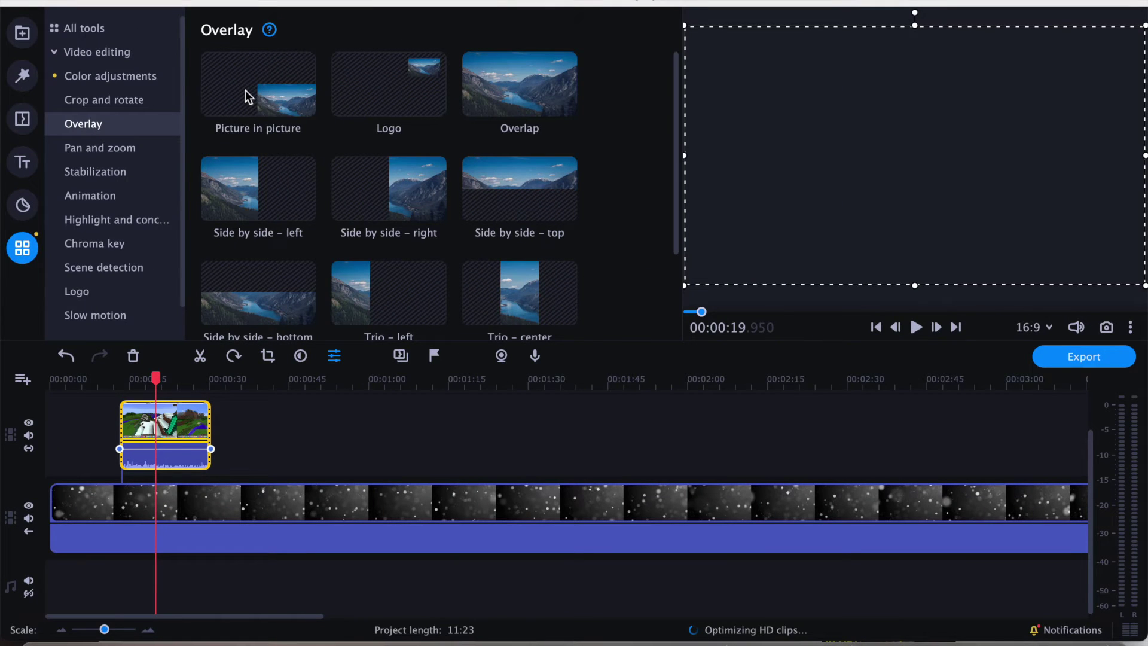
pyautogui.click(246, 91)
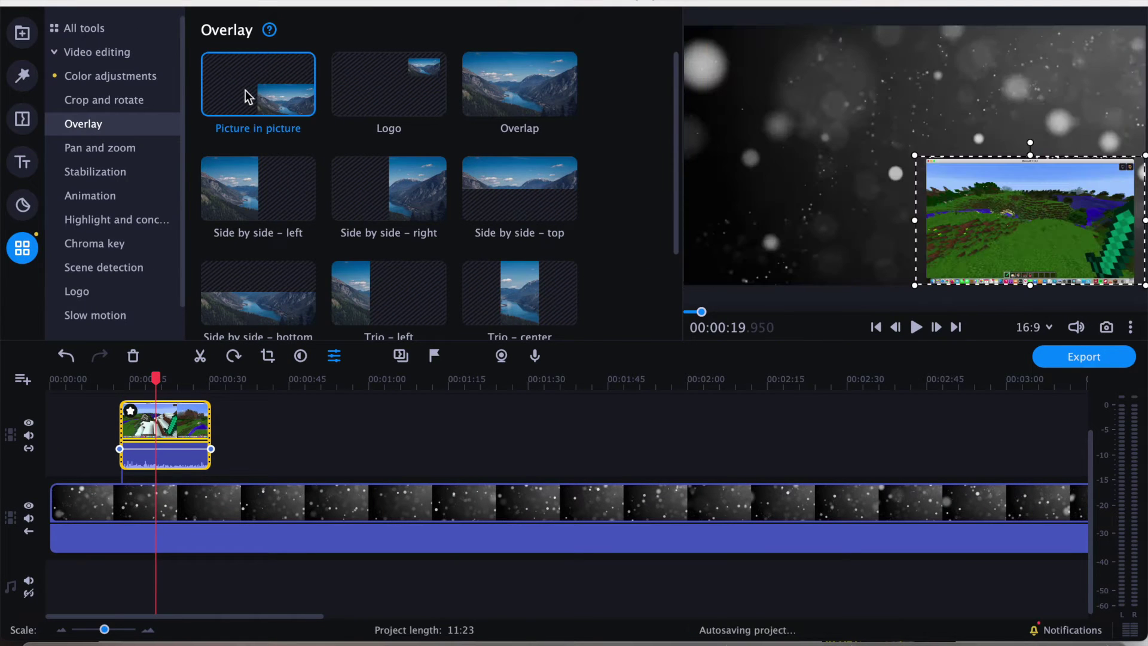
pyautogui.moveTo(1039, 235); pyautogui.dragTo(852, 141)
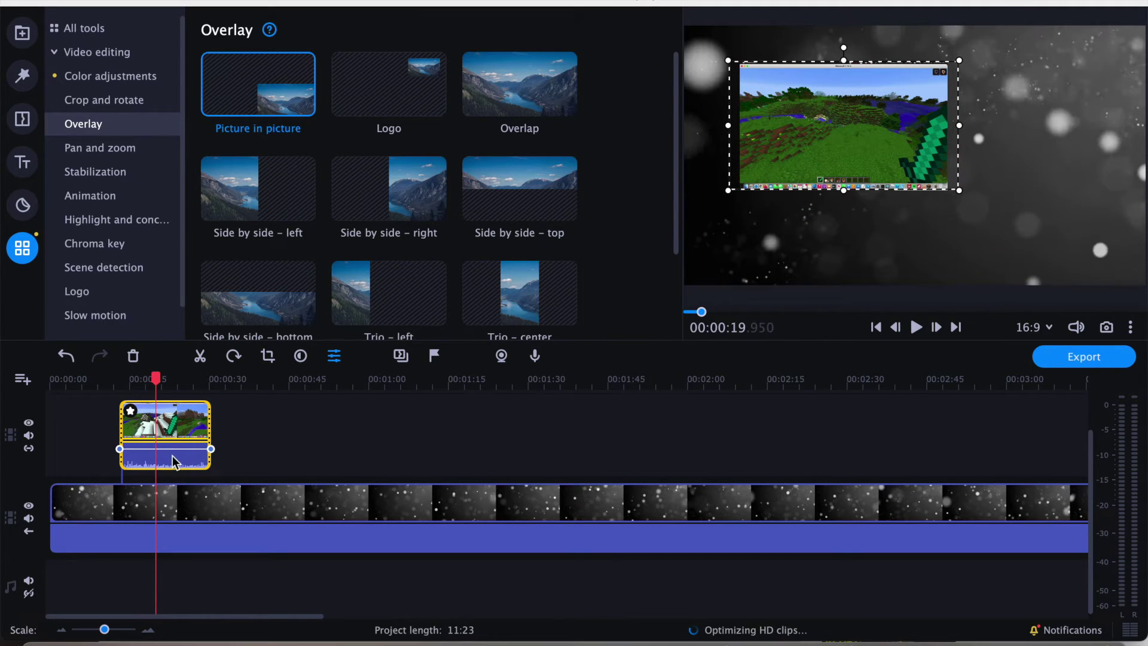
pyautogui.scroll(1, 173, 461)
pyautogui.scroll(1, 155, 434)
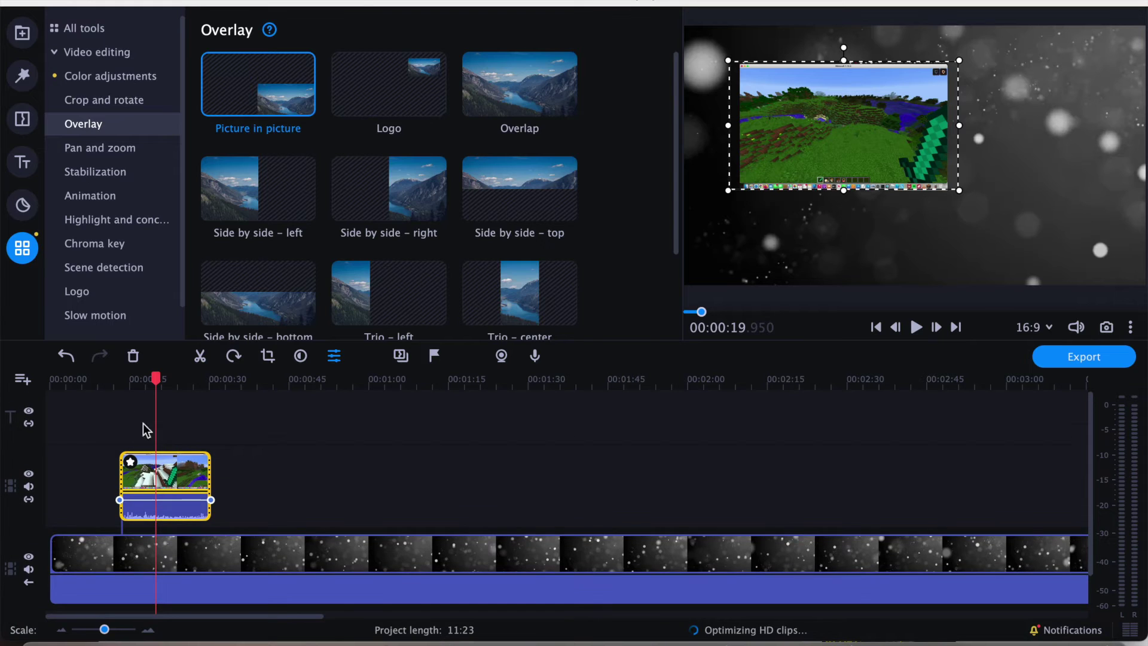
# Preview the Minecraft overlay, pause at 00:00:16, and show the media bin again.
pyautogui.click(116, 383)
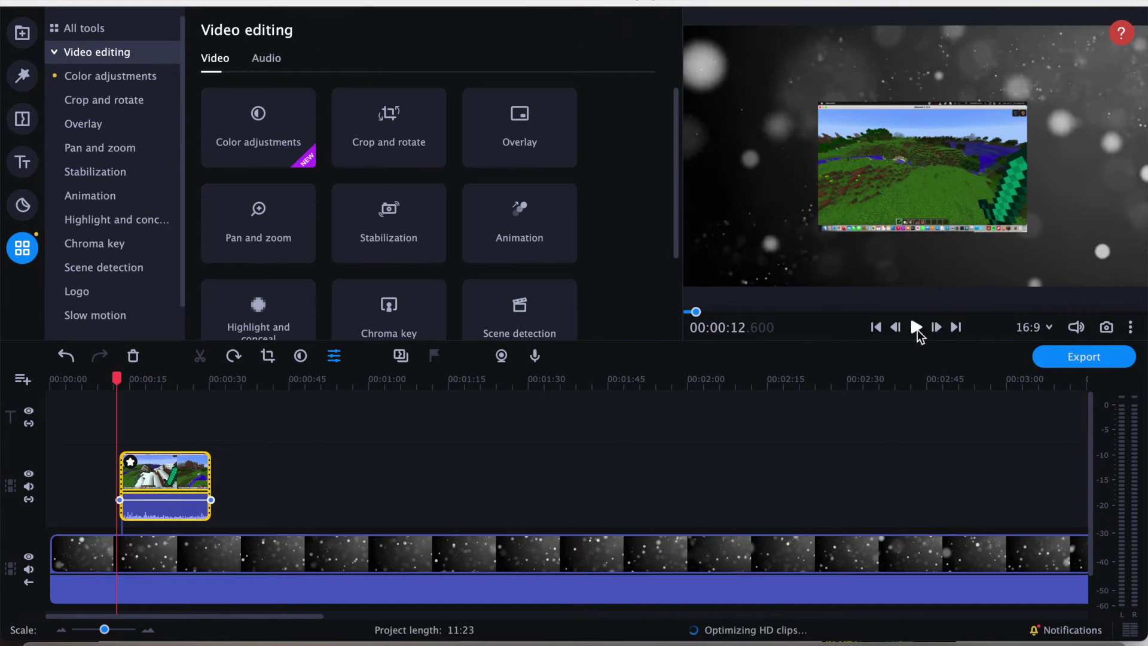
pyautogui.click(916, 328)
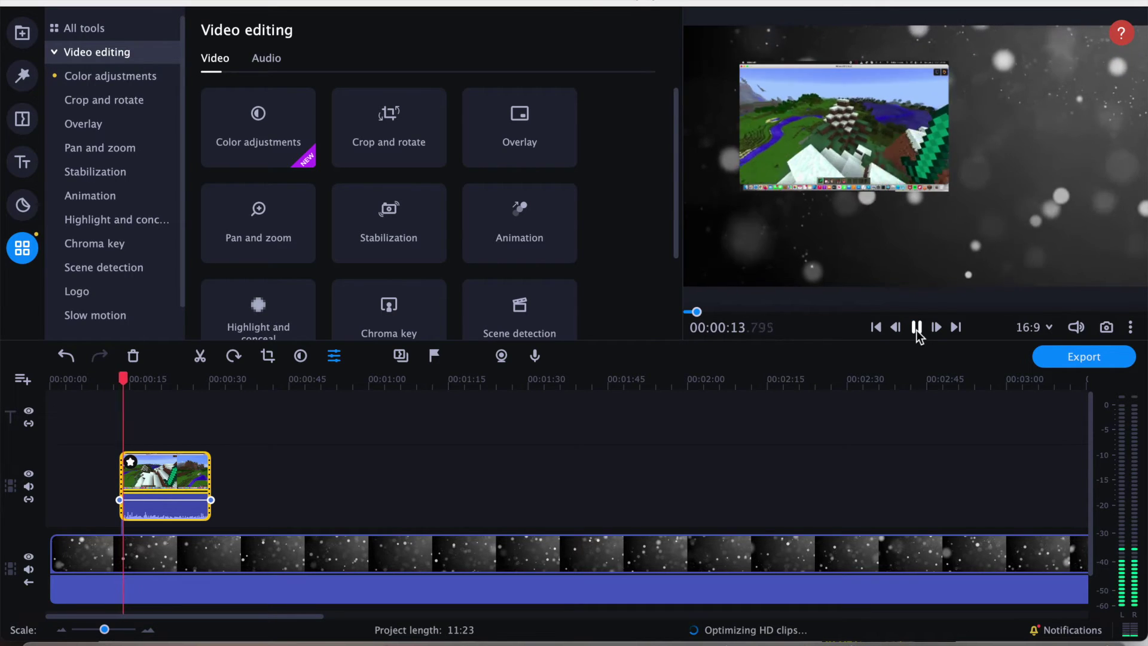
pyautogui.click(918, 331)
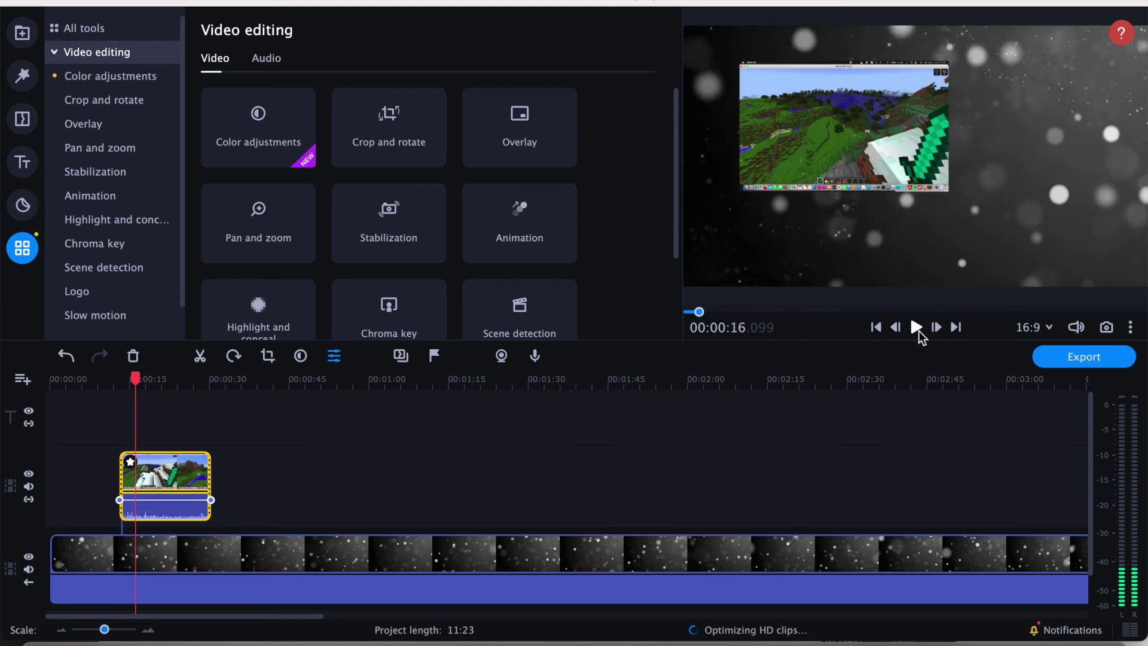
pyautogui.click(22, 34)
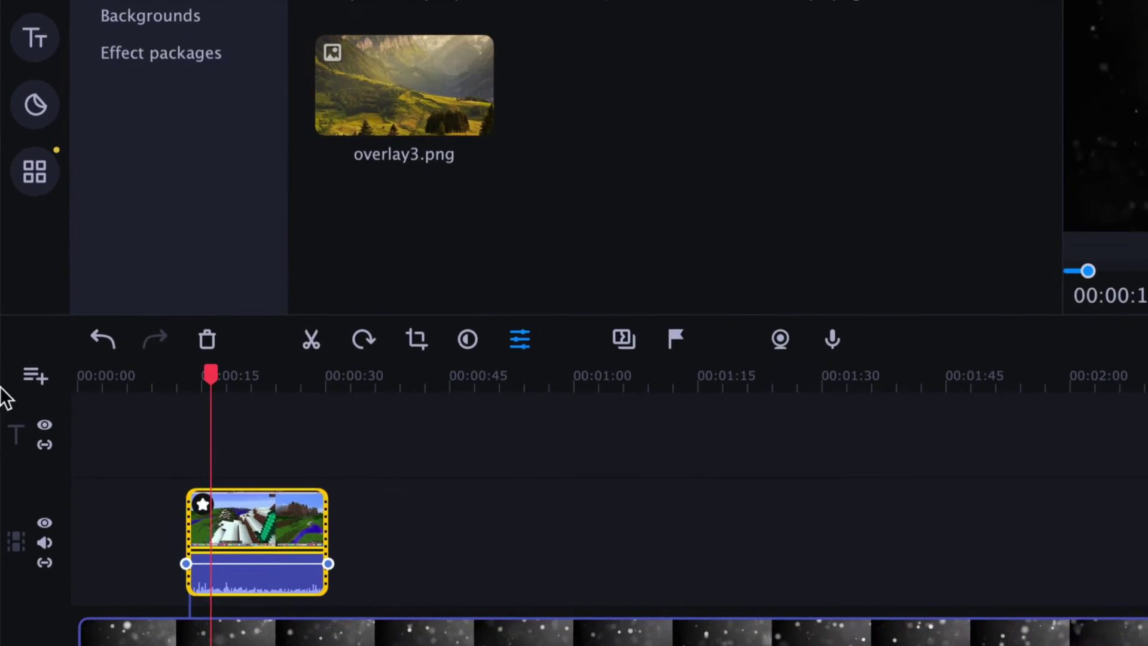
# Add overlay2.png on a new top track, stretched to match the Minecraft clip's length.
pyautogui.click(23, 380)
pyautogui.click(95, 417)
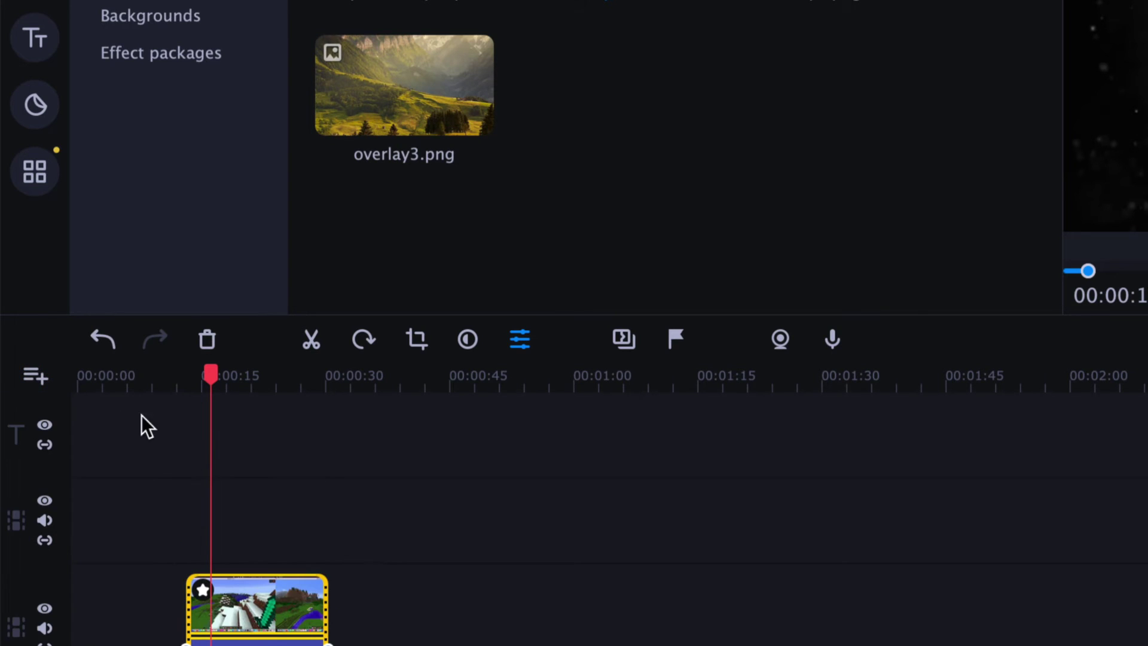
pyautogui.moveTo(515, 79); pyautogui.dragTo(141, 464)
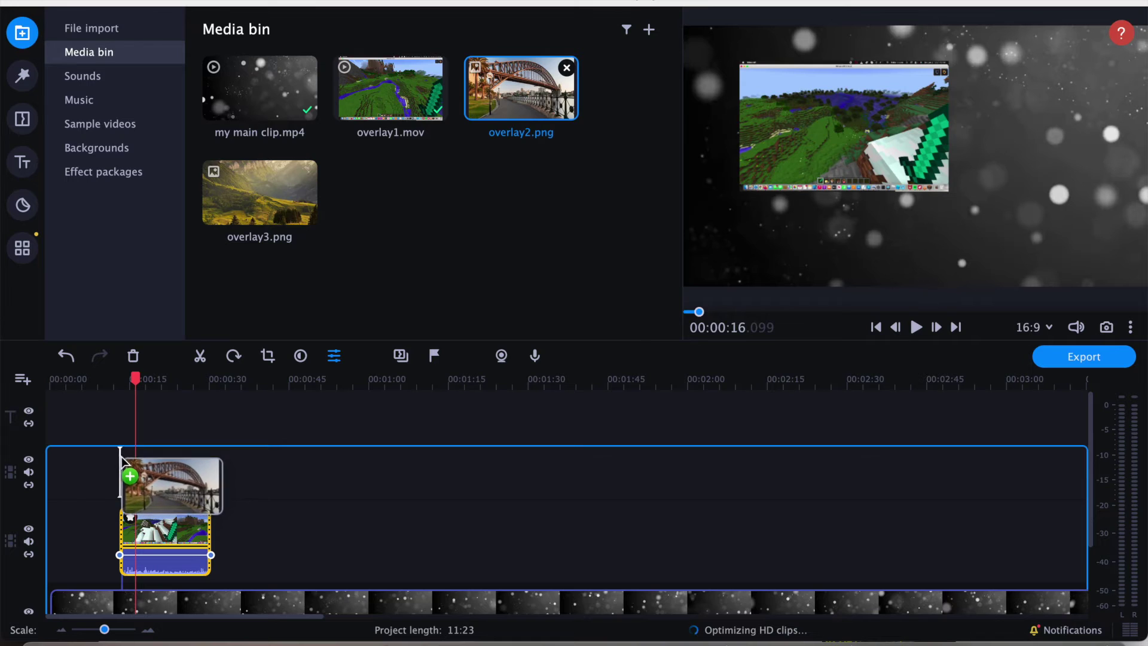
pyautogui.moveTo(141, 464)
pyautogui.mouseDown()
pyautogui.moveTo(120, 456)
pyautogui.moveTo(137, 468)
pyautogui.mouseUp()
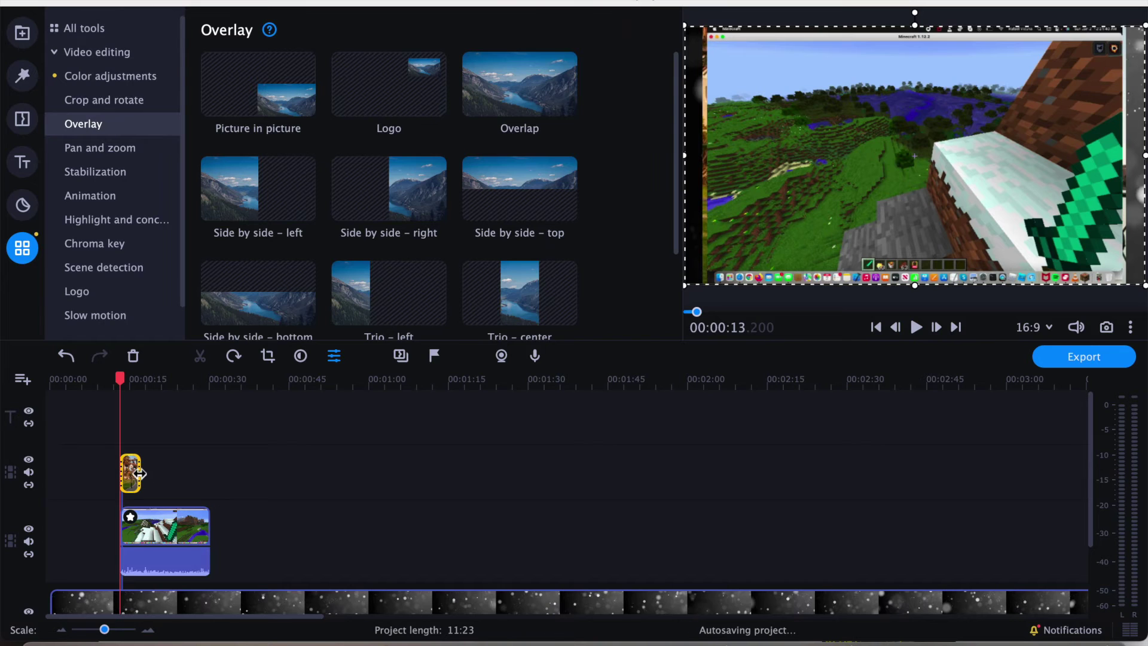
pyautogui.moveTo(139, 473); pyautogui.dragTo(211, 477)
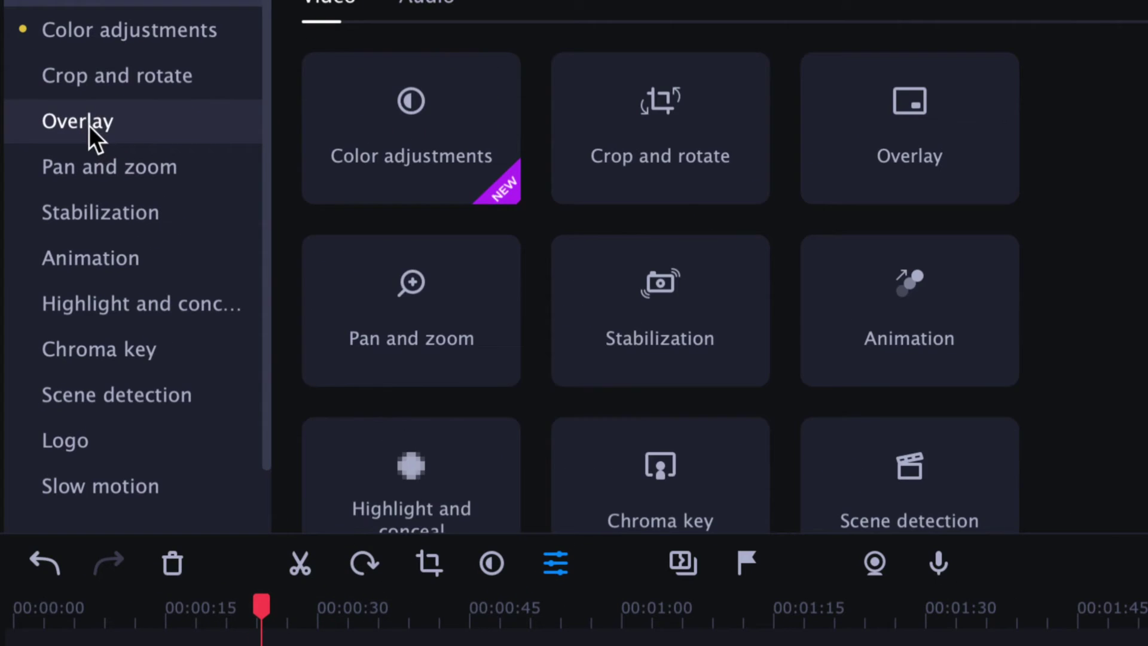
# Make the bridge photo a small picture-in-picture inset in the frame's top-right corner.
pyautogui.click(90, 127)
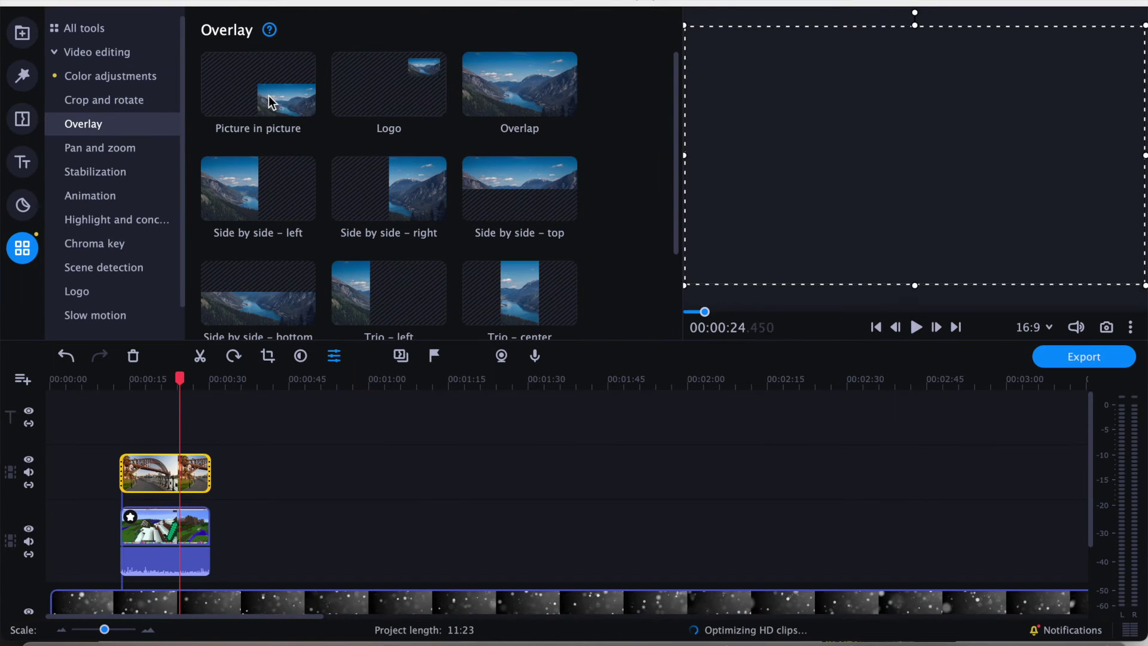
pyautogui.click(267, 98)
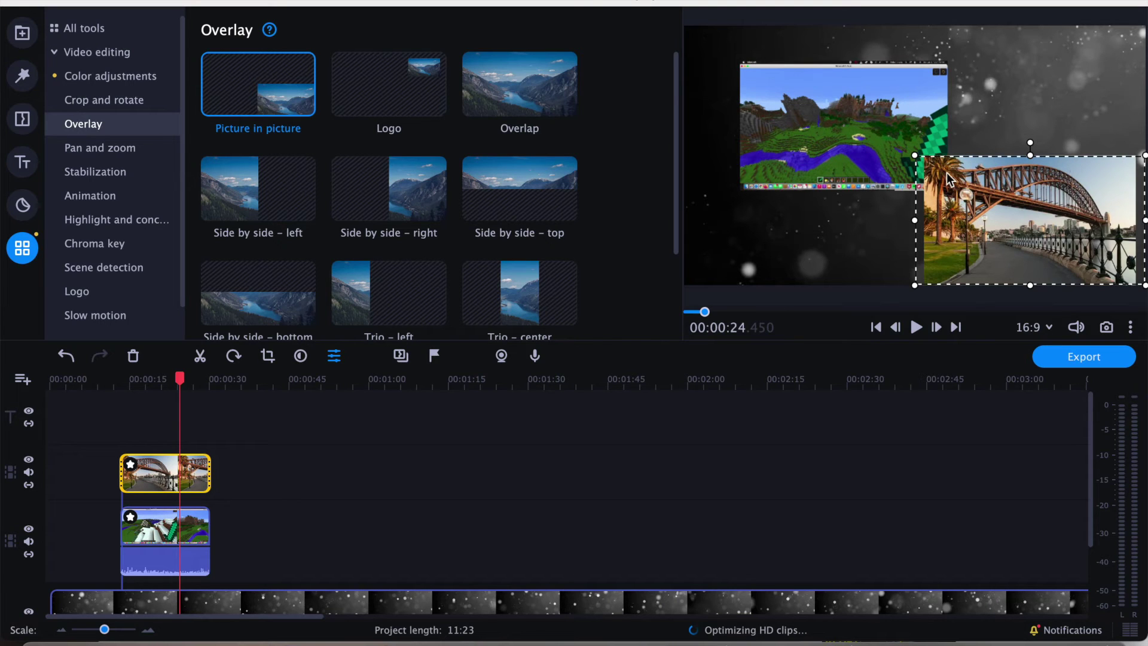
pyautogui.moveTo(967, 184); pyautogui.dragTo(946, 174)
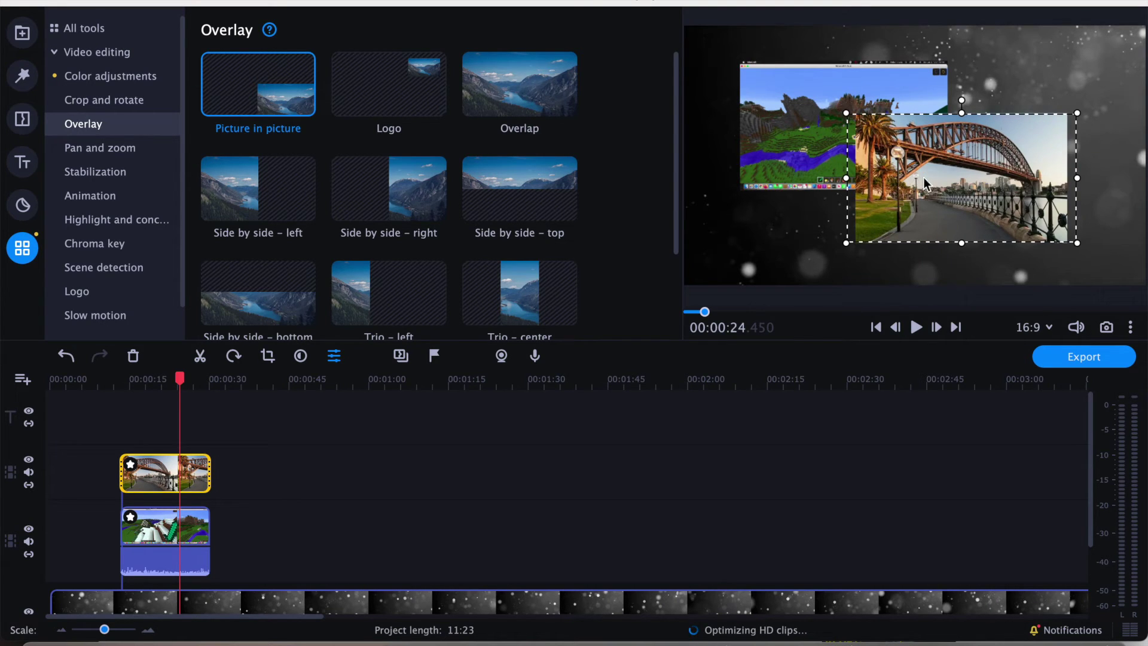
pyautogui.moveTo(923, 177)
pyautogui.mouseDown()
pyautogui.moveTo(961, 187)
pyautogui.moveTo(955, 173)
pyautogui.mouseUp()
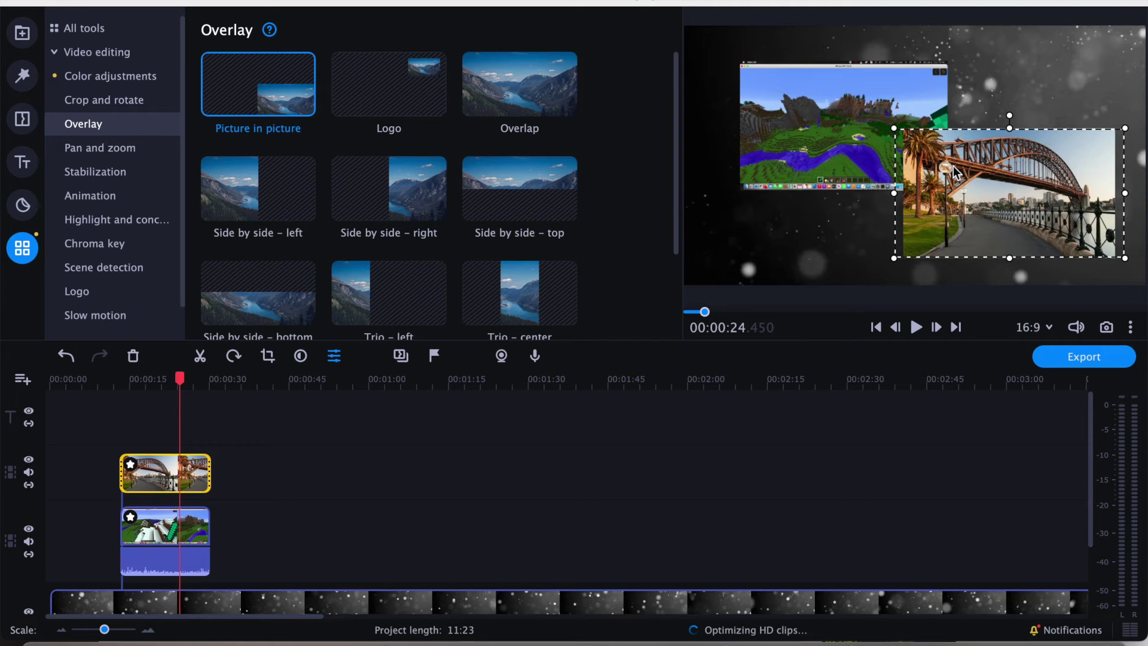
pyautogui.moveTo(953, 167); pyautogui.dragTo(929, 84)
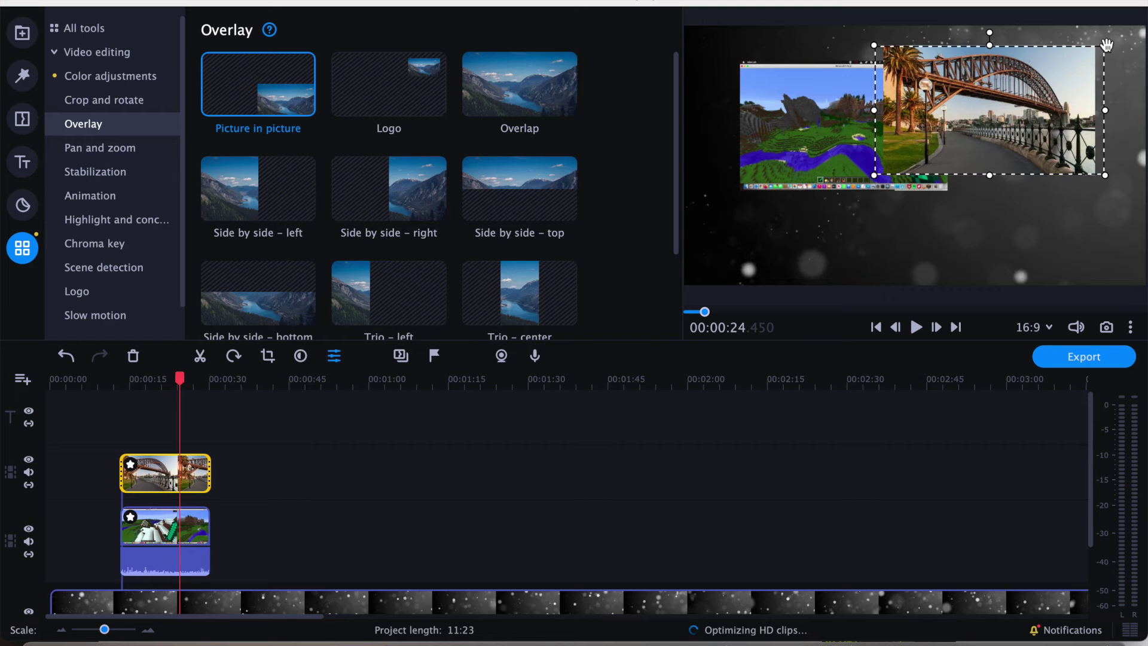
pyautogui.moveTo(1107, 47); pyautogui.dragTo(1052, 75)
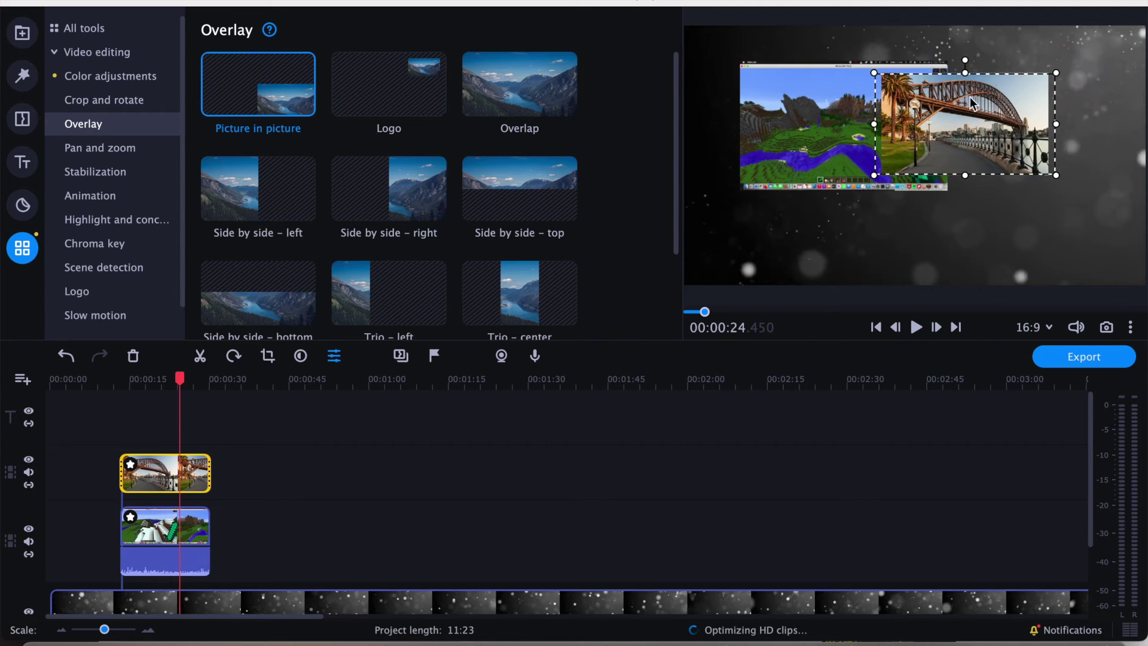
pyautogui.moveTo(972, 103)
pyautogui.mouseDown()
pyautogui.moveTo(1059, 103)
pyautogui.moveTo(1053, 67)
pyautogui.mouseUp()
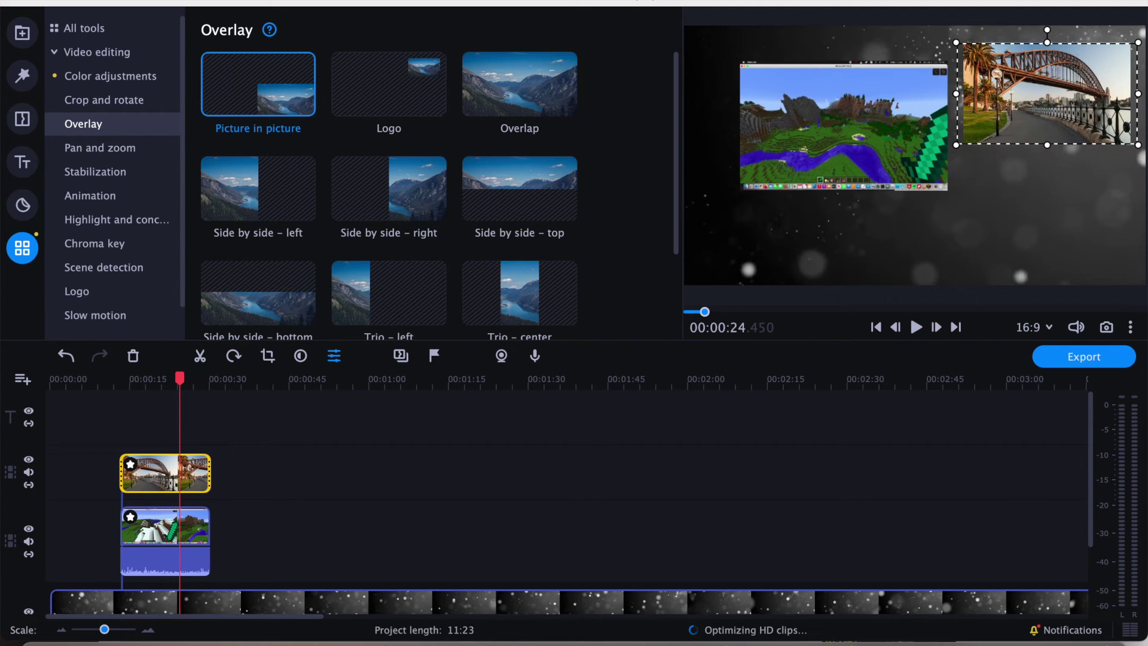
# Shift the bridge clip slightly later than the Minecraft clip, previewing until paused near 00:00:22.
pyautogui.click(113, 384)
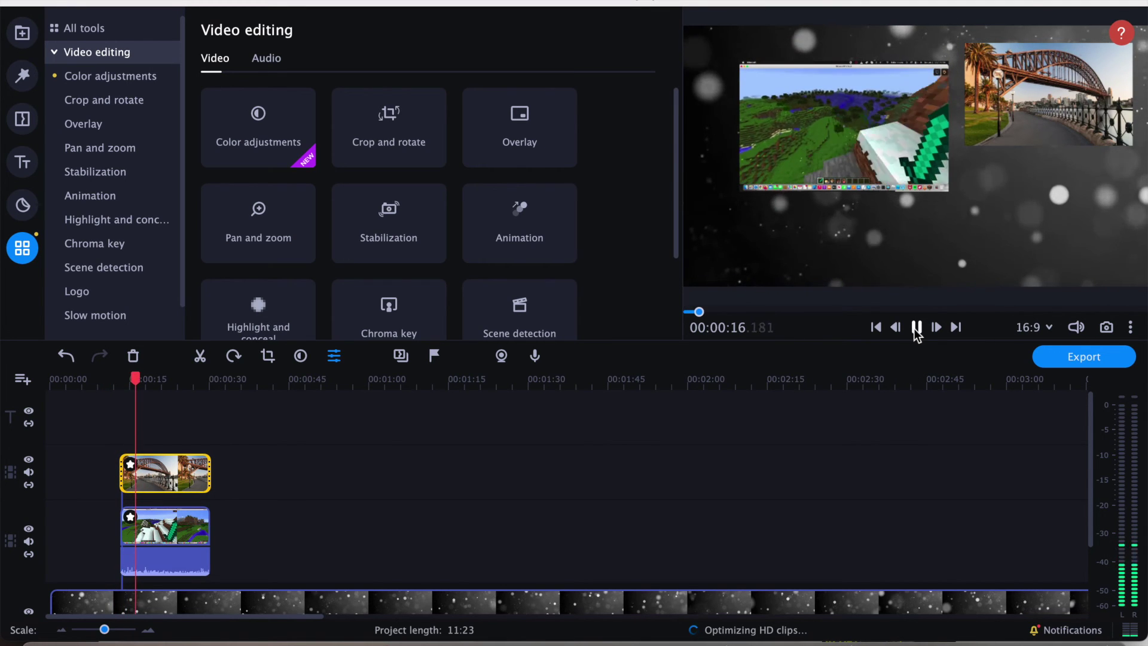
pyautogui.click(915, 328)
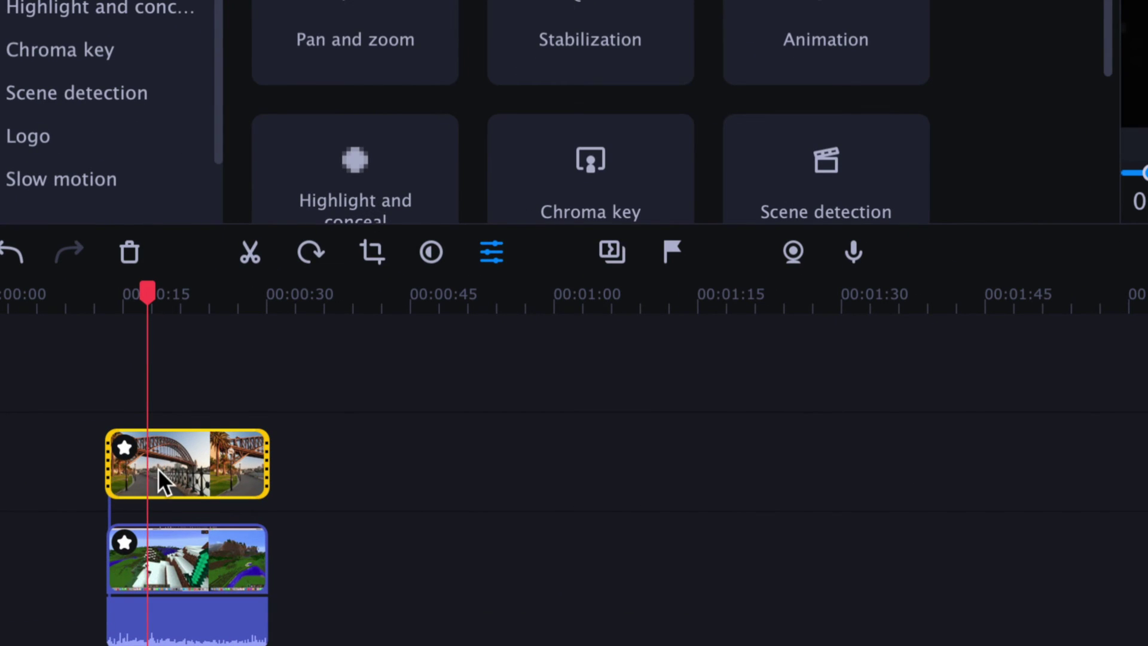
pyautogui.moveTo(158, 468); pyautogui.dragTo(180, 468)
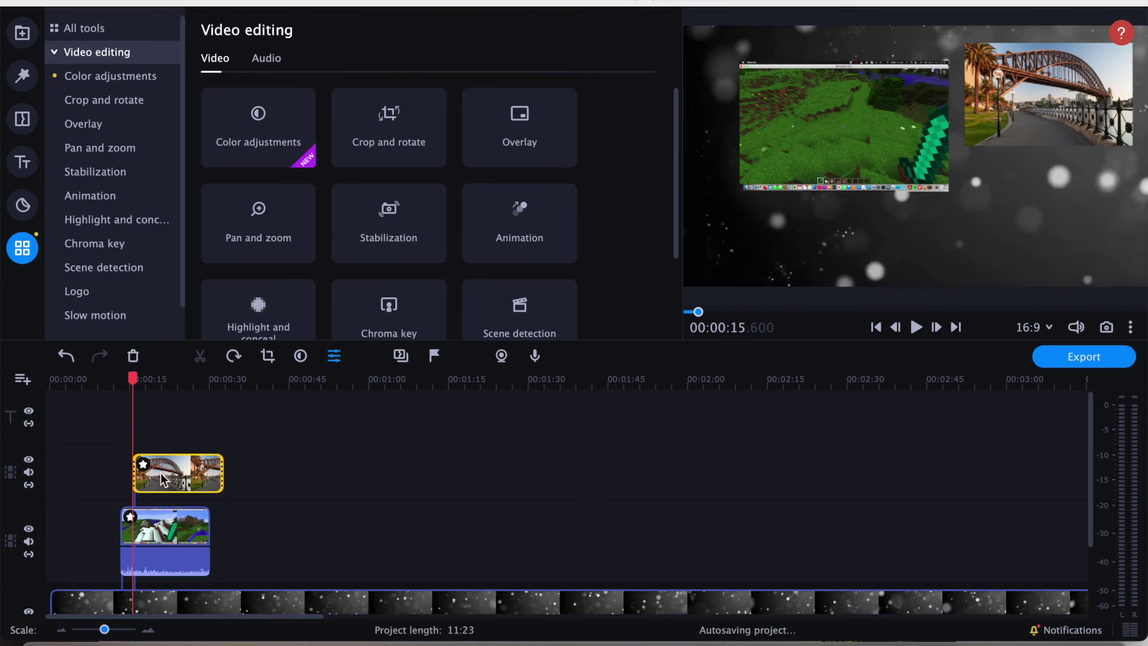
pyautogui.moveTo(133, 381); pyautogui.dragTo(113, 383)
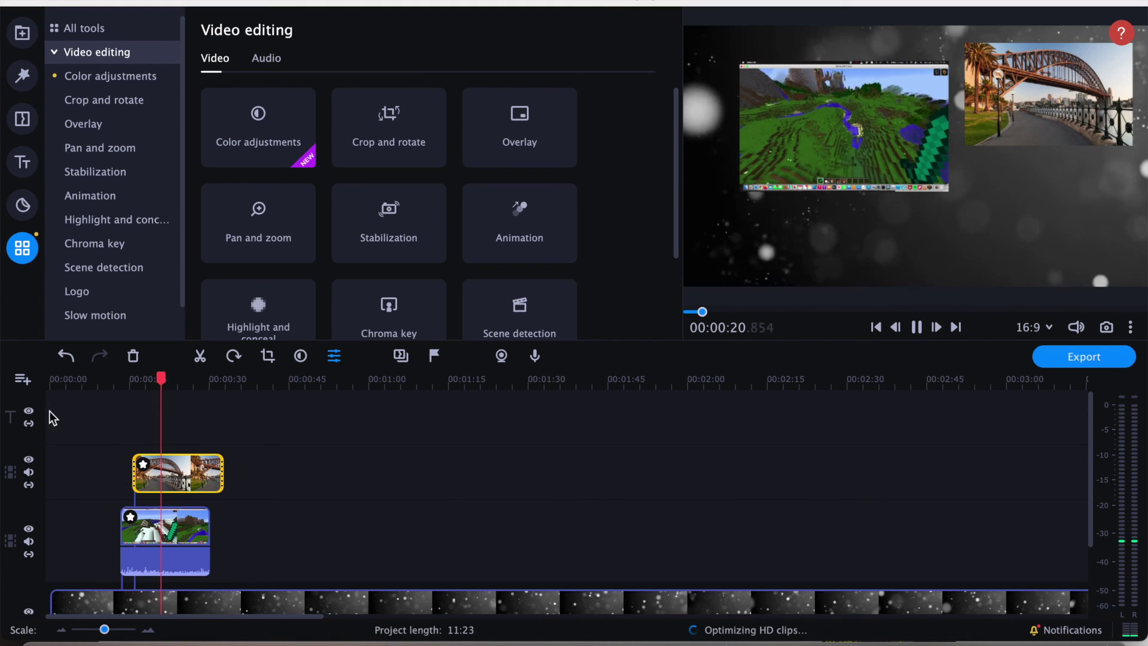
pyautogui.click(917, 327)
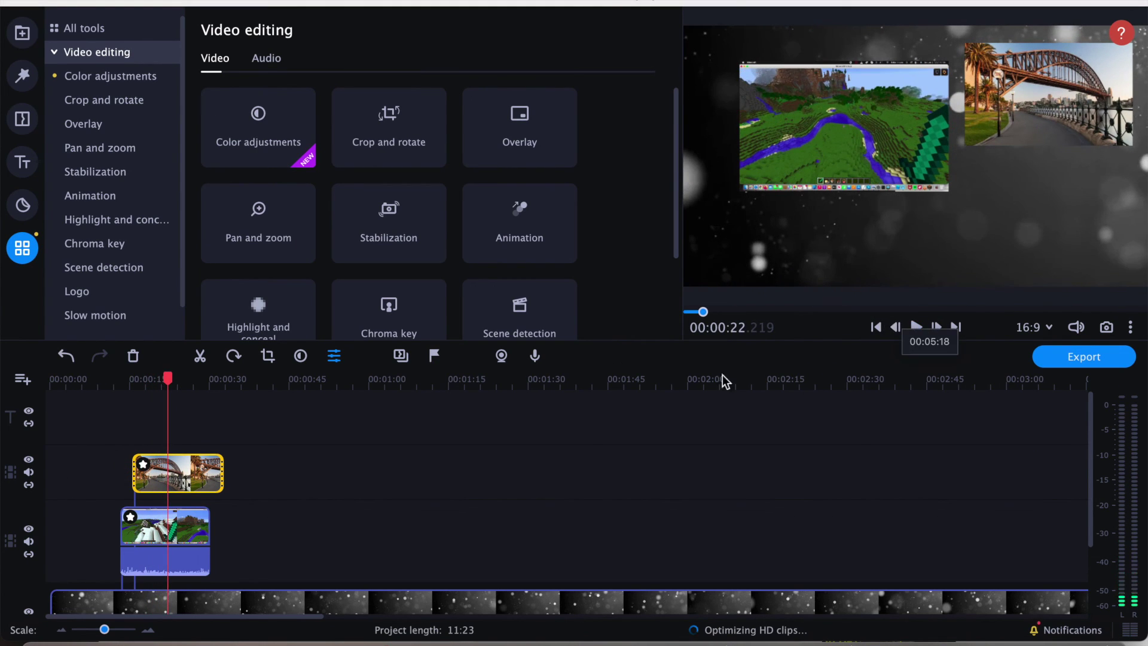
pyautogui.click(22, 32)
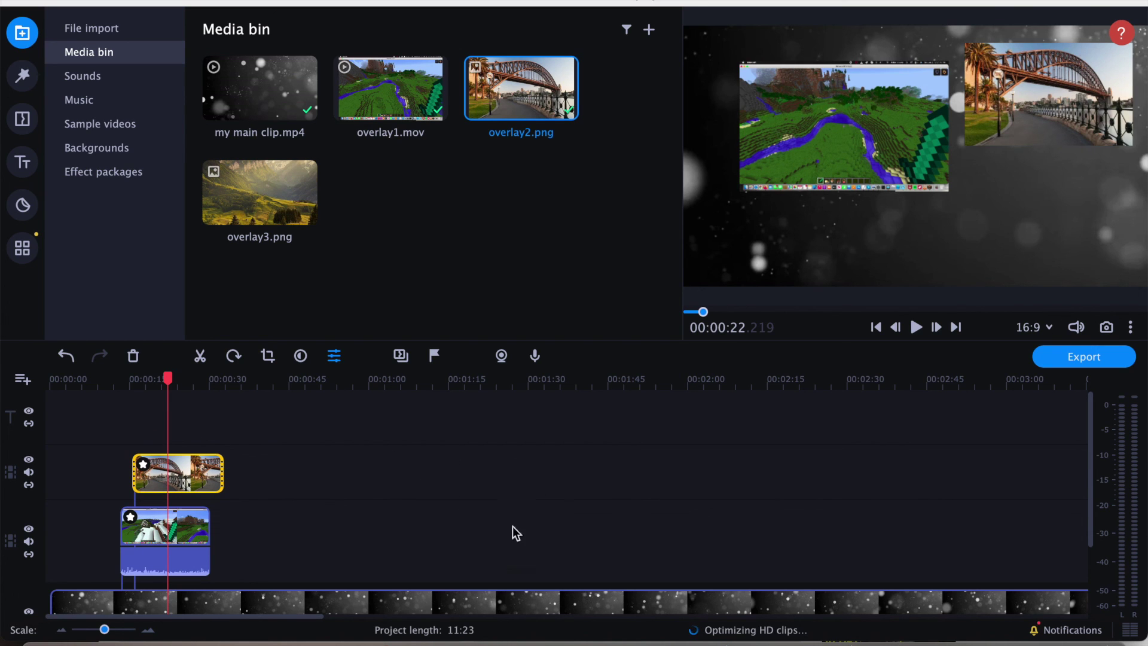
pyautogui.scroll(-2, 357, 428)
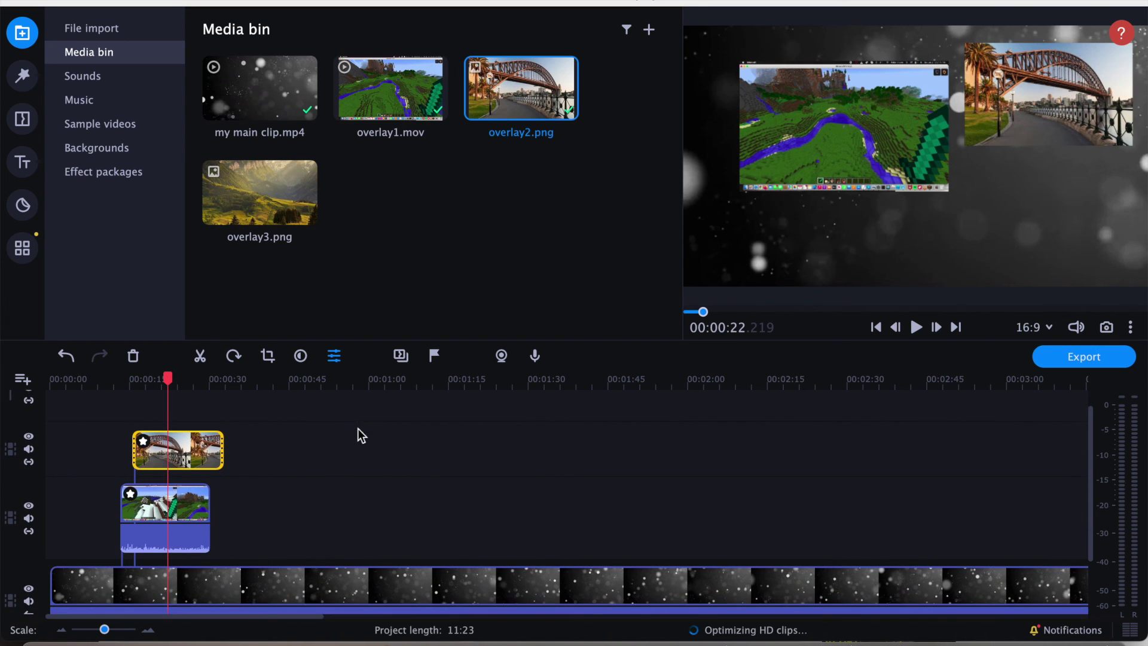